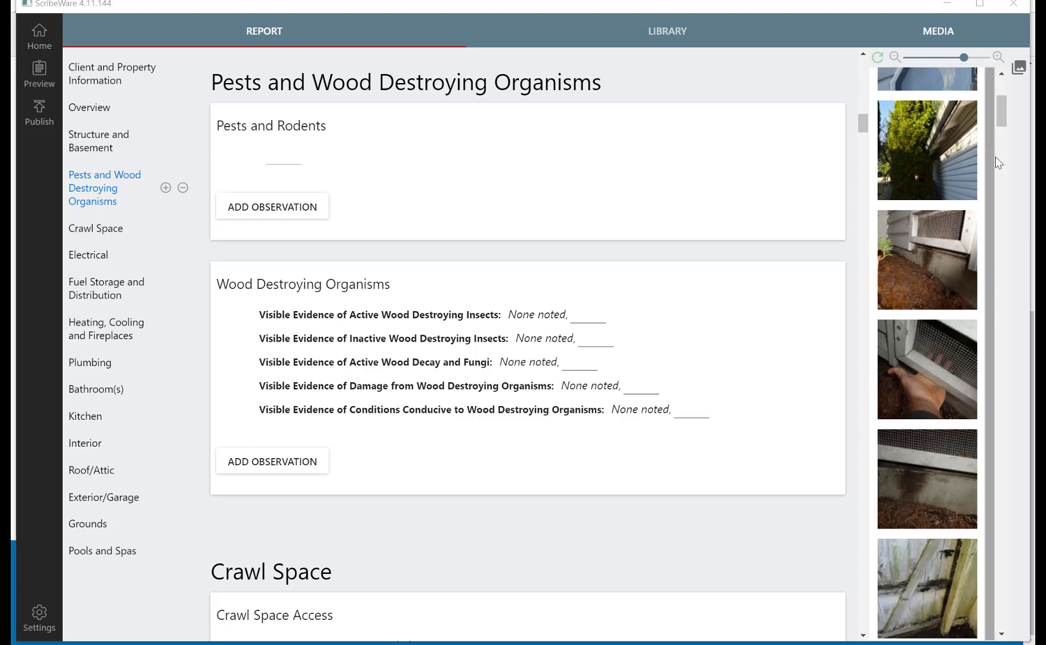
Add an observation under Pests and Rodents using the saved comment about extensive rodent contamination and damage in the crawl space.
{"action": "scroll", "coordinate": [1000, 125], "scroll_direction": "down", "scroll_amount": 1}
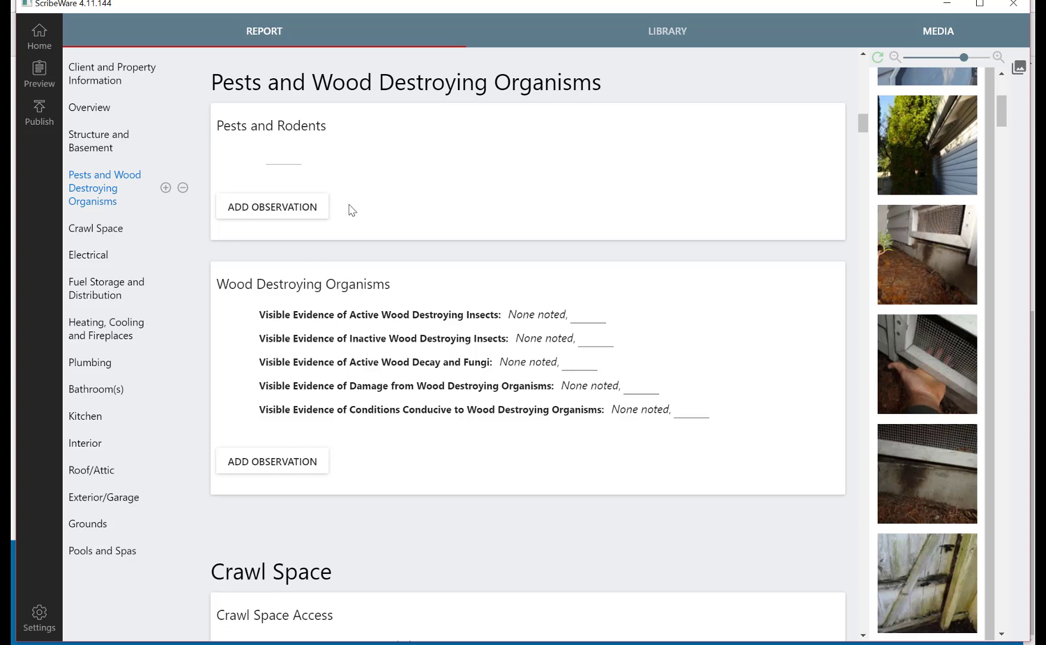
{"action": "left_click", "coordinate": [285, 216]}
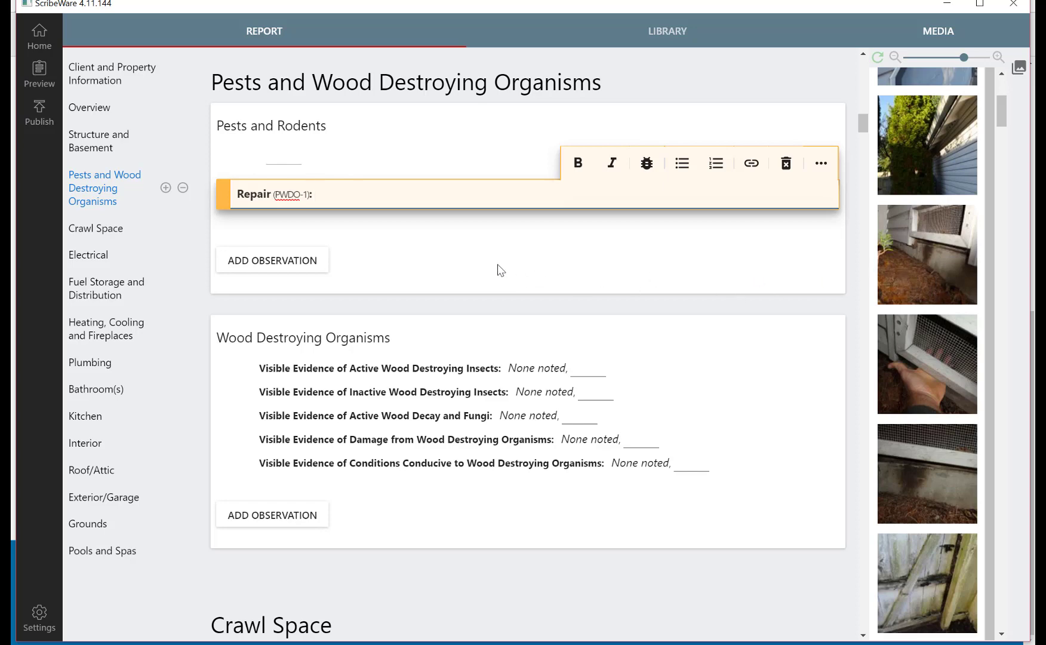
{"action": "type", "text": "exten"}
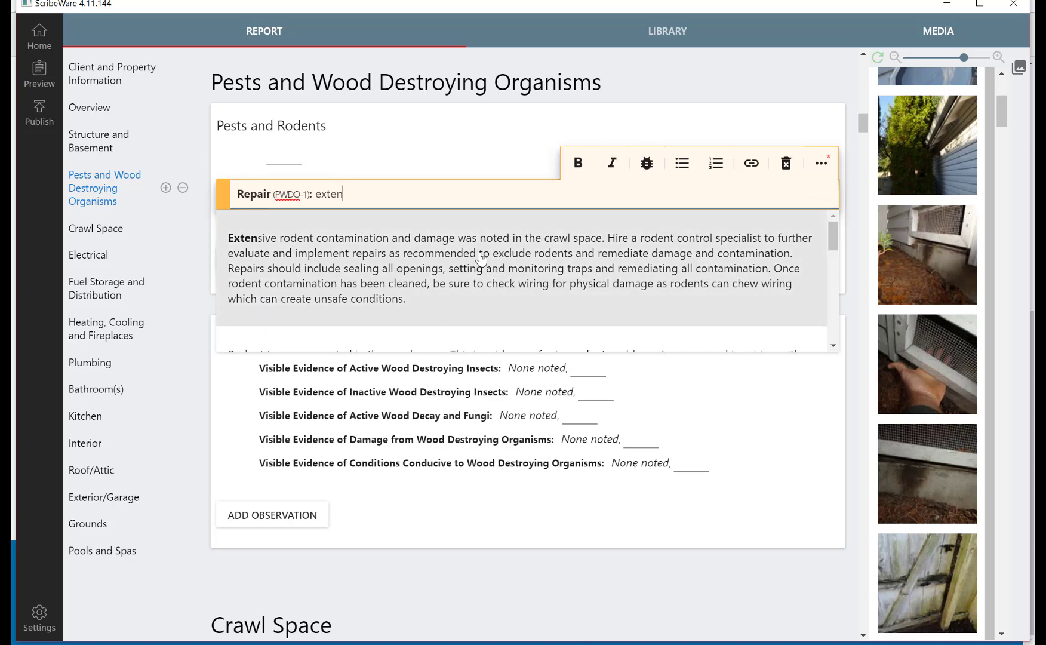
{"action": "left_click", "coordinate": [481, 259]}
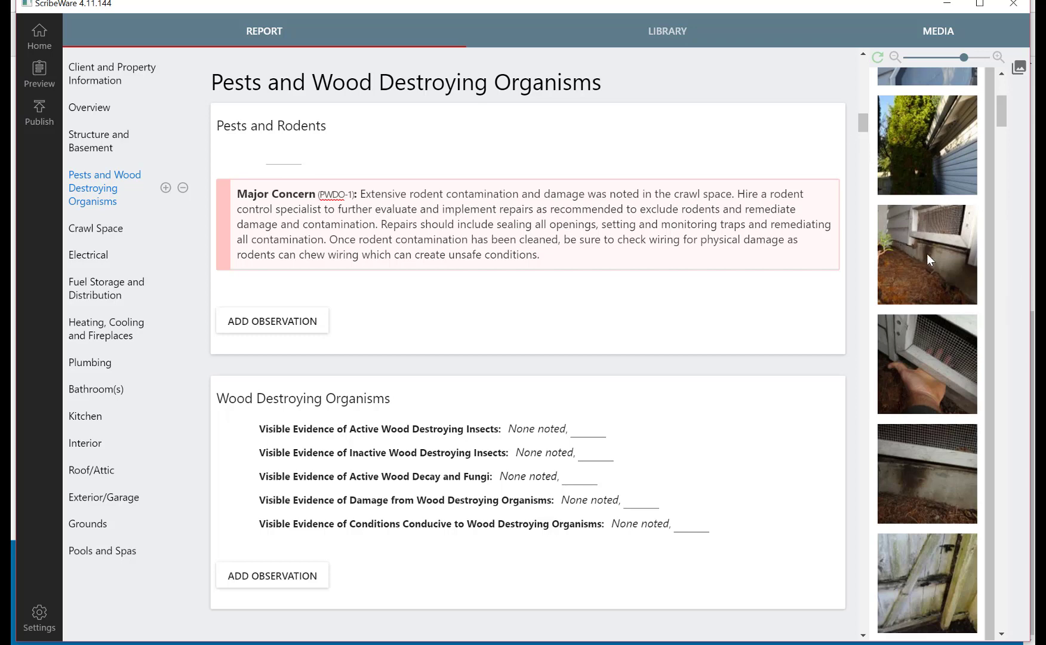
Attach the two foundation vent photos, the wide view and the one with the hand, to the rodent observation.
{"action": "left_click_drag", "start_coordinate": [927, 253], "coordinate": [506, 222]}
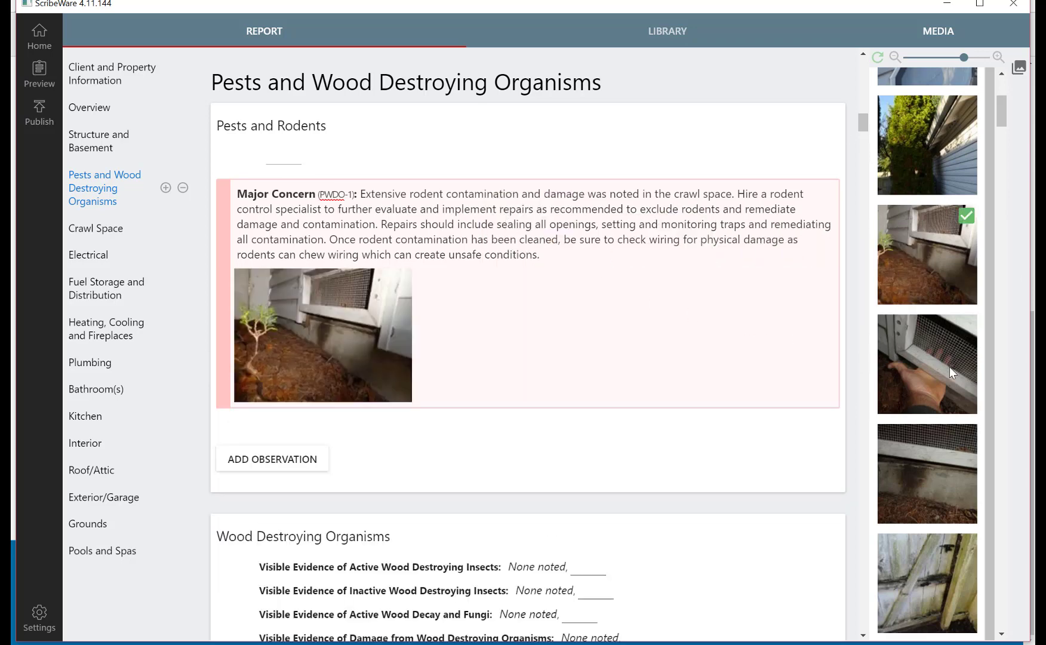
{"action": "left_click_drag", "start_coordinate": [949, 368], "coordinate": [529, 313]}
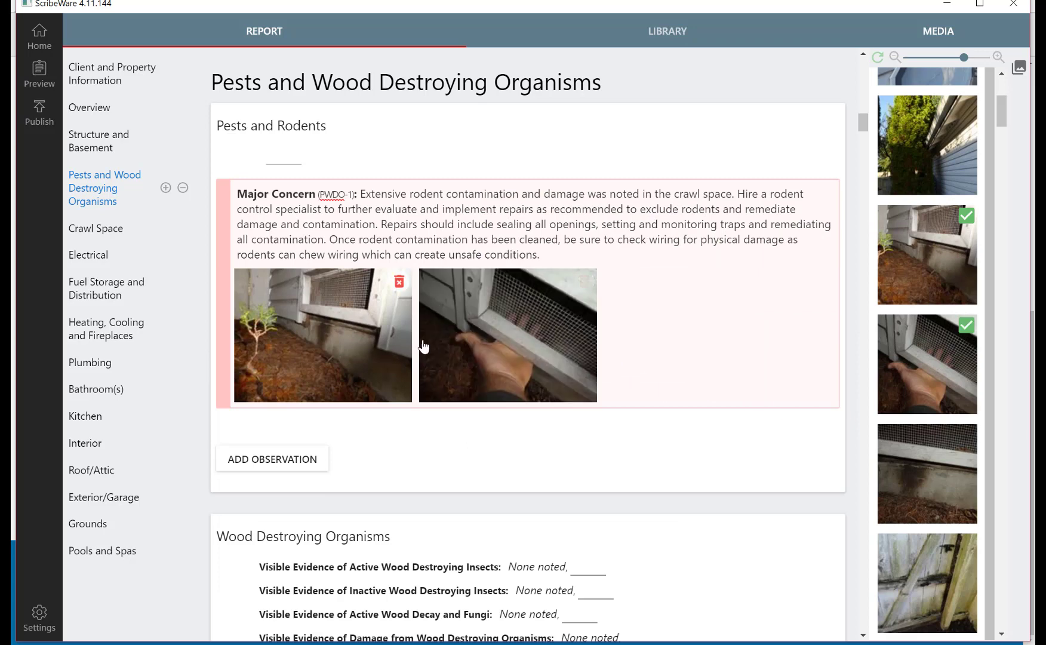
{"action": "mouse_move", "coordinate": [330, 354]}
Attach four crawl space photos of fallen insulation, debris and the insulated post to the rodent observation.
{"action": "left_click_drag", "start_coordinate": [1001, 116], "coordinate": [1002, 430]}
{"action": "left_click_drag", "start_coordinate": [991, 474], "coordinate": [991, 517]}
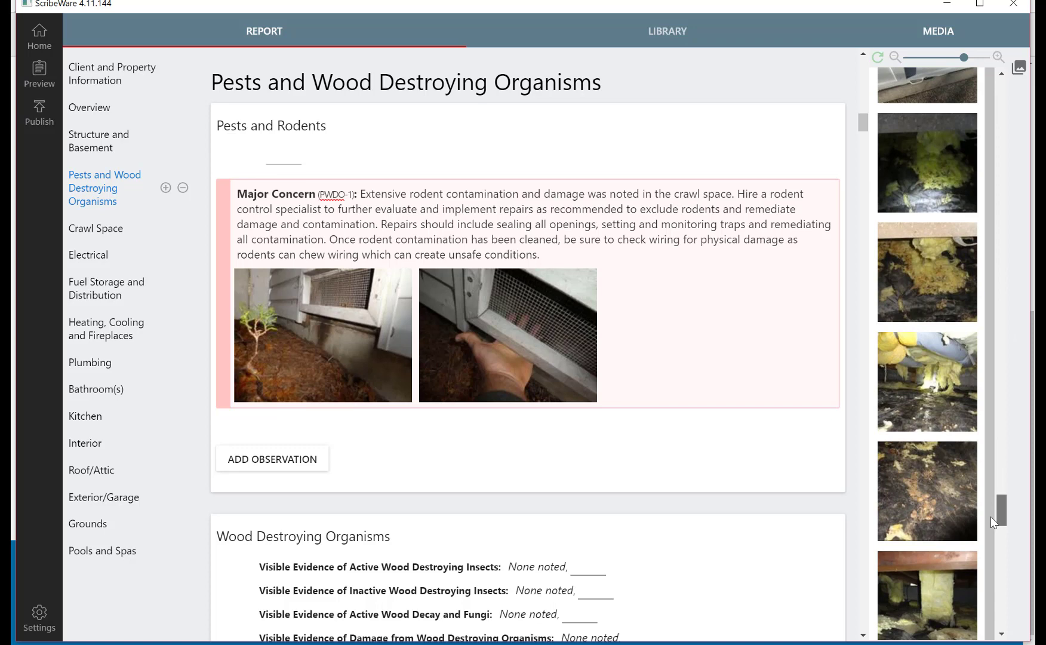
{"action": "left_click_drag", "start_coordinate": [952, 282], "coordinate": [663, 349]}
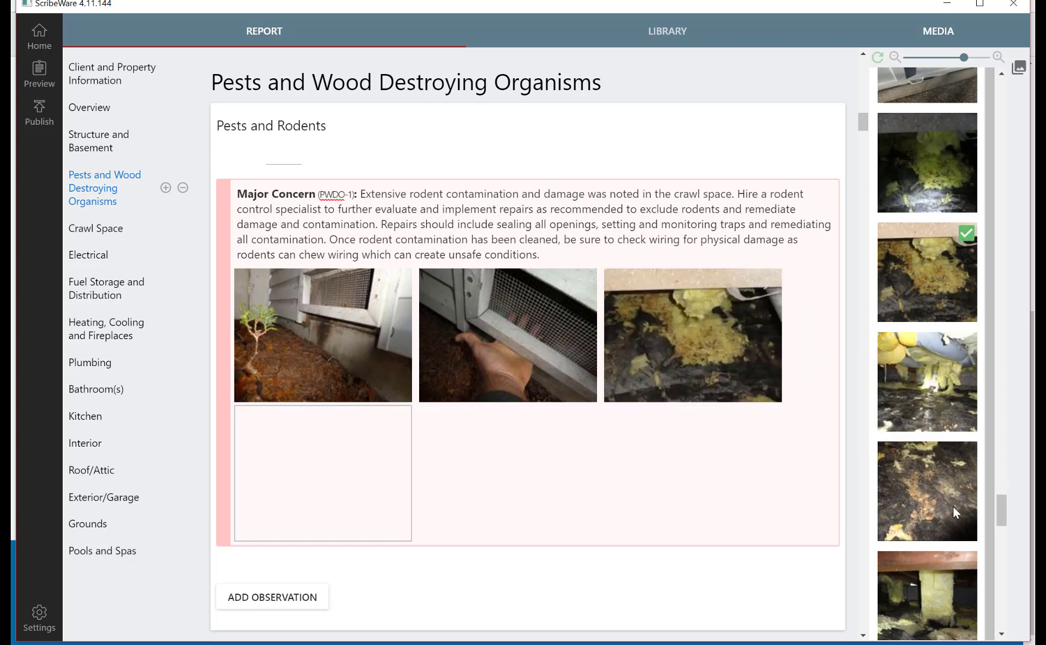
{"action": "left_click_drag", "start_coordinate": [953, 507], "coordinate": [677, 482]}
{"action": "left_click_drag", "start_coordinate": [971, 599], "coordinate": [752, 475]}
Attach the next four photos of damaged and hanging crawl space insulation to the rodent observation.
{"action": "scroll", "coordinate": [1004, 520], "scroll_direction": "down", "scroll_amount": 3}
{"action": "scroll", "coordinate": [1004, 532], "scroll_direction": "down", "scroll_amount": 3}
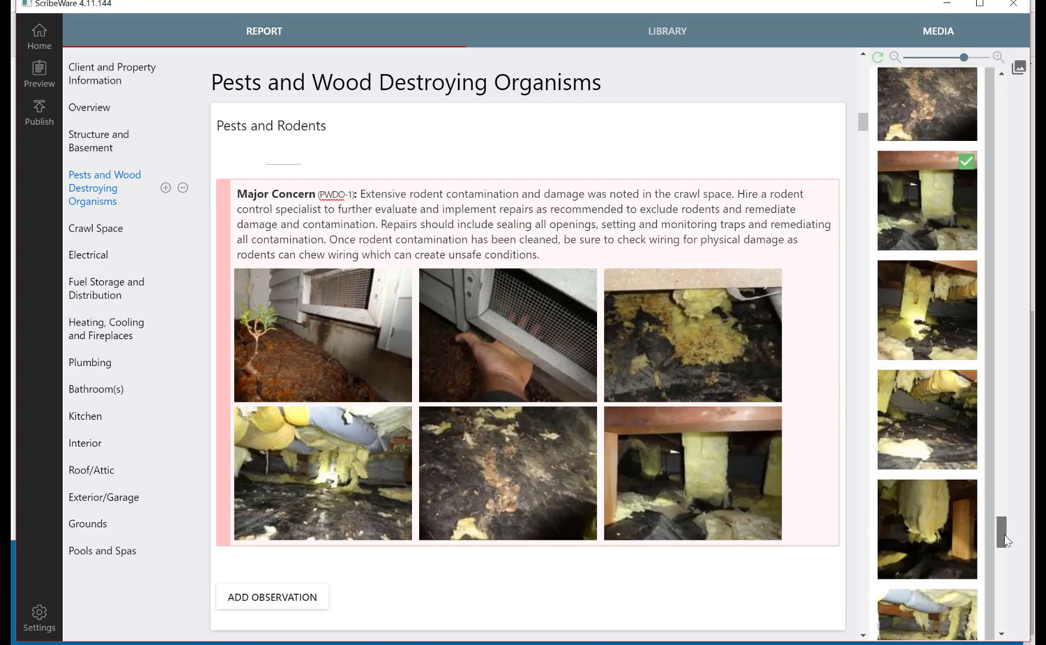
{"action": "left_click_drag", "start_coordinate": [935, 327], "coordinate": [660, 386]}
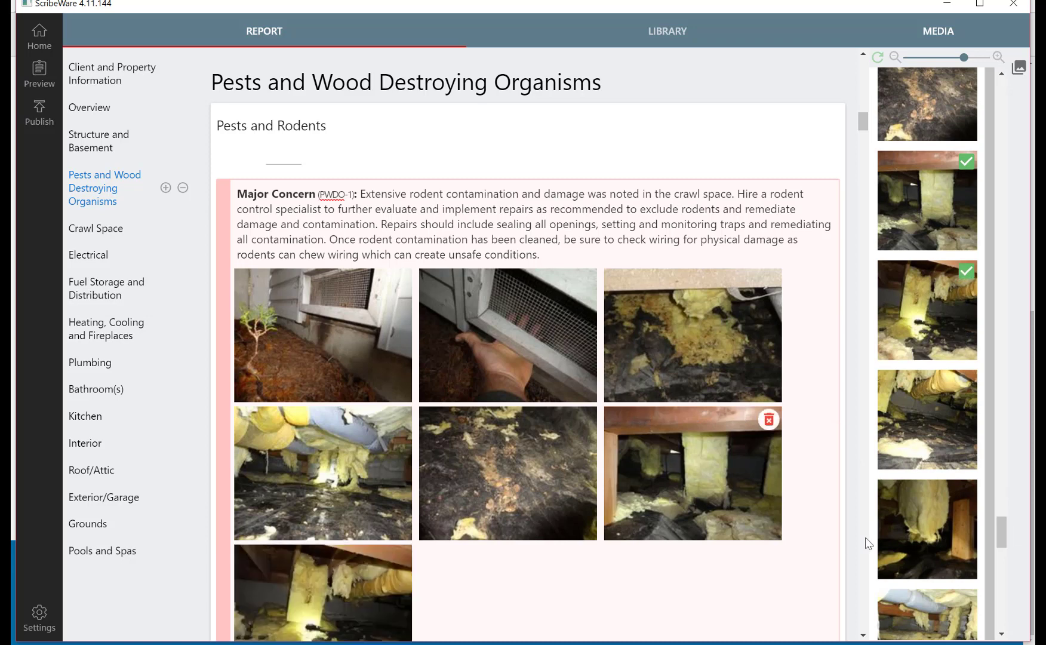
{"action": "left_click_drag", "start_coordinate": [916, 429], "coordinate": [776, 454]}
{"action": "scroll", "coordinate": [1002, 531], "scroll_direction": "down", "scroll_amount": 2}
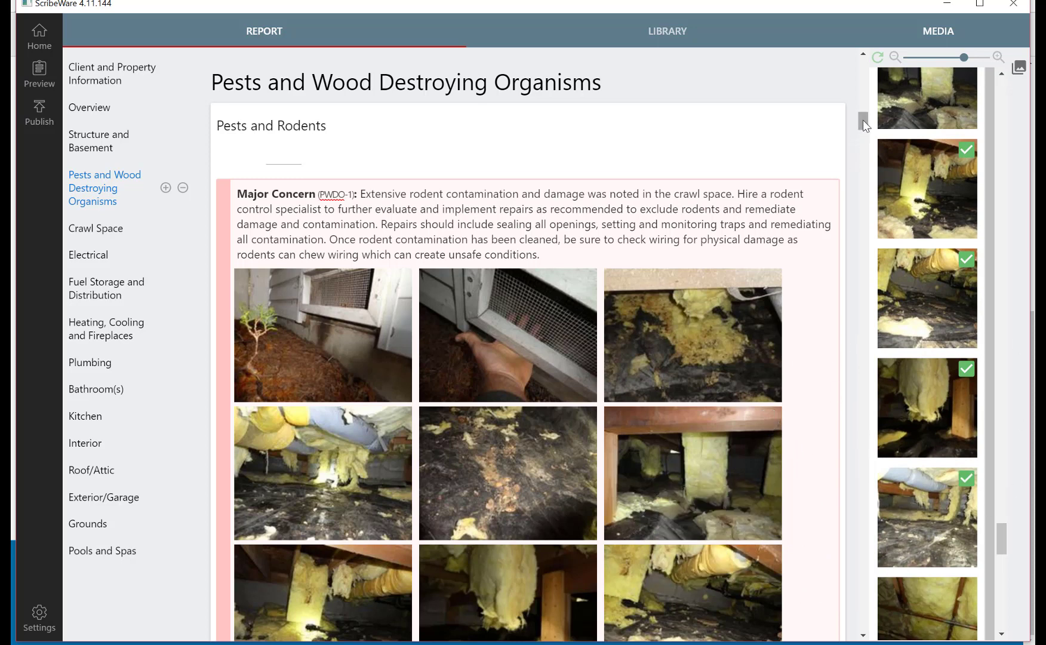
{"action": "scroll", "coordinate": [864, 127], "scroll_direction": "down", "scroll_amount": 1}
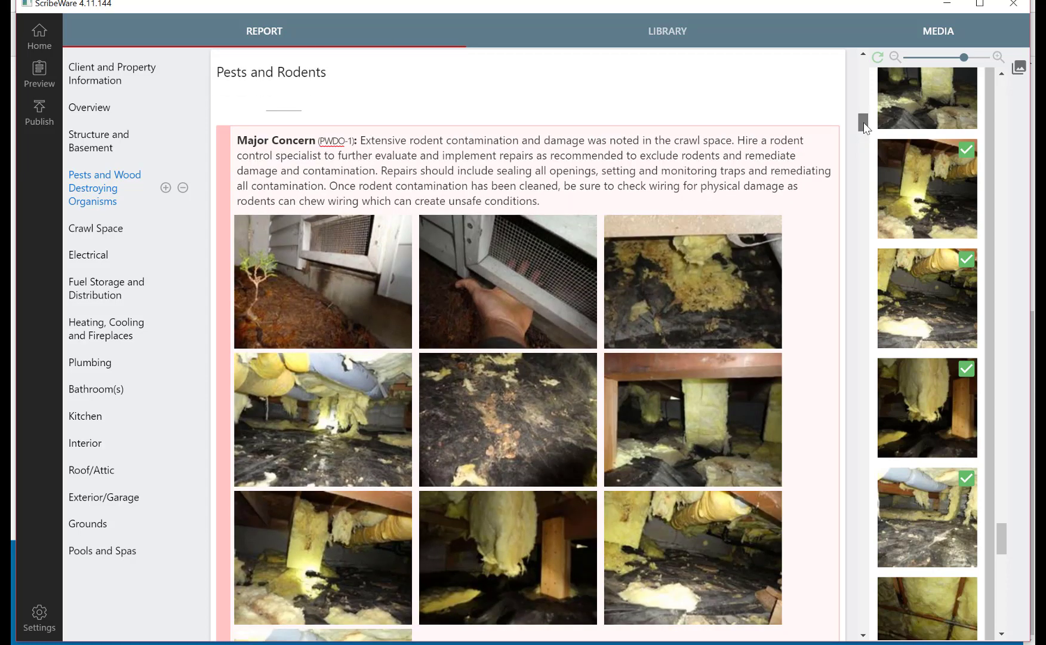
{"action": "scroll", "coordinate": [864, 127], "scroll_direction": "down", "scroll_amount": 1}
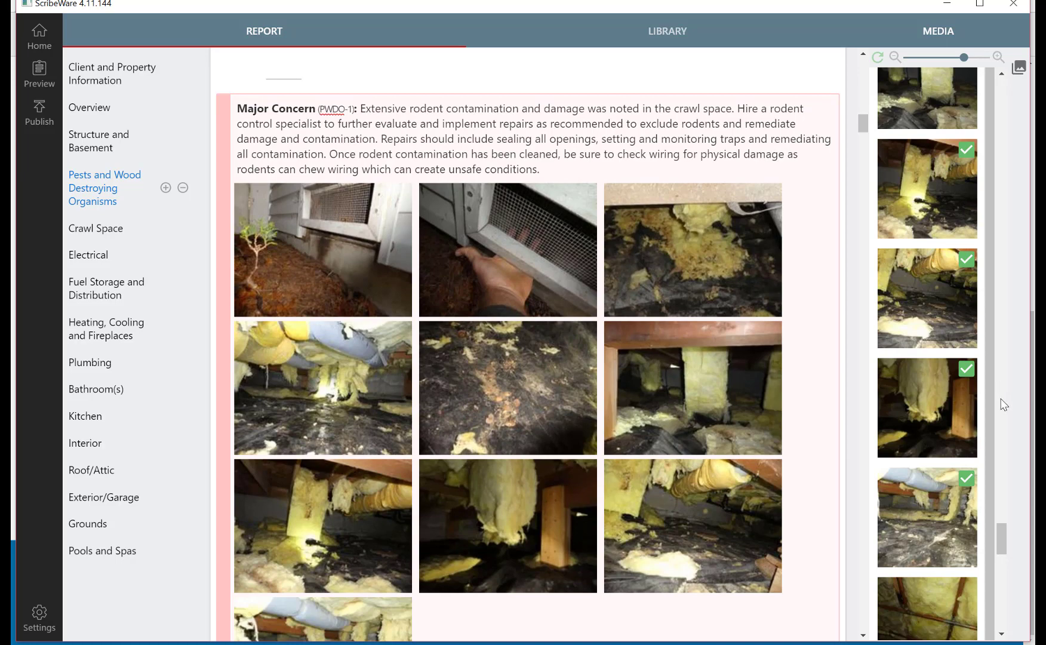
{"action": "scroll", "coordinate": [1004, 541], "scroll_direction": "down", "scroll_amount": 1}
{"action": "scroll", "coordinate": [1003, 542], "scroll_direction": "down", "scroll_amount": 1}
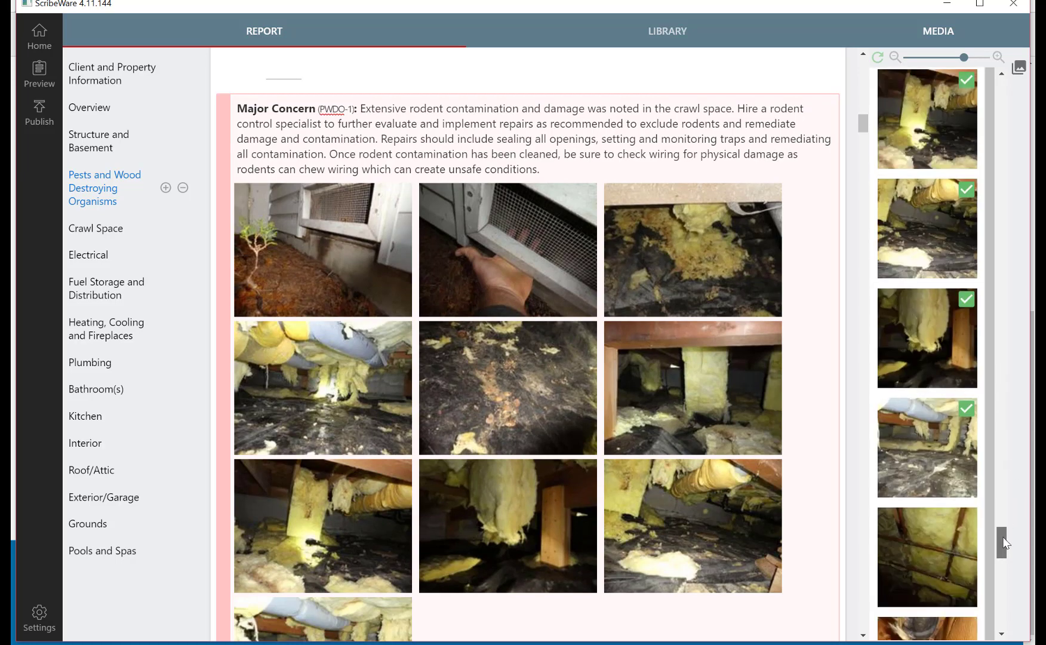
{"action": "left_click_drag", "start_coordinate": [1004, 542], "coordinate": [1006, 551]}
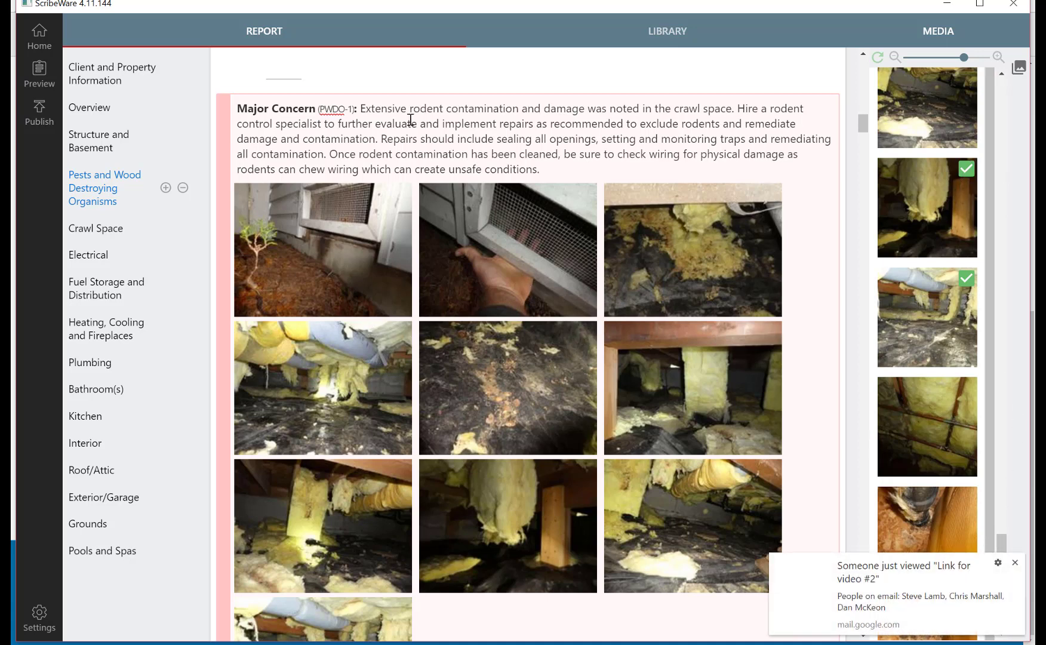
Dismiss the e-mail notification and draw a blue circle around the lower-left corner of the vent in the first photo.
{"action": "left_click", "coordinate": [1015, 565]}
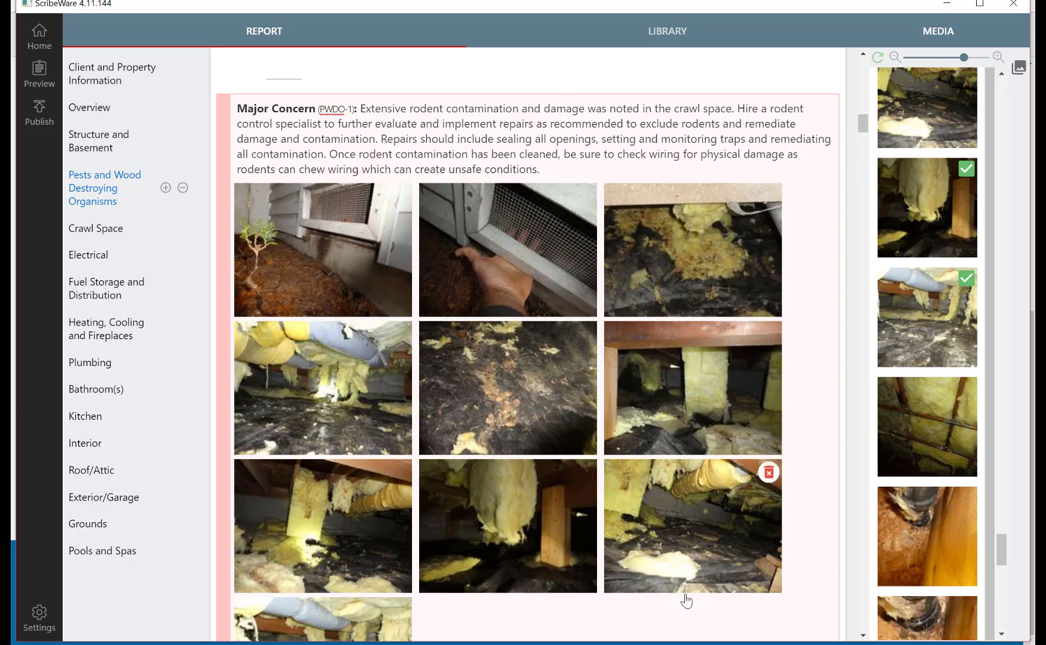
{"action": "left_click", "coordinate": [361, 261]}
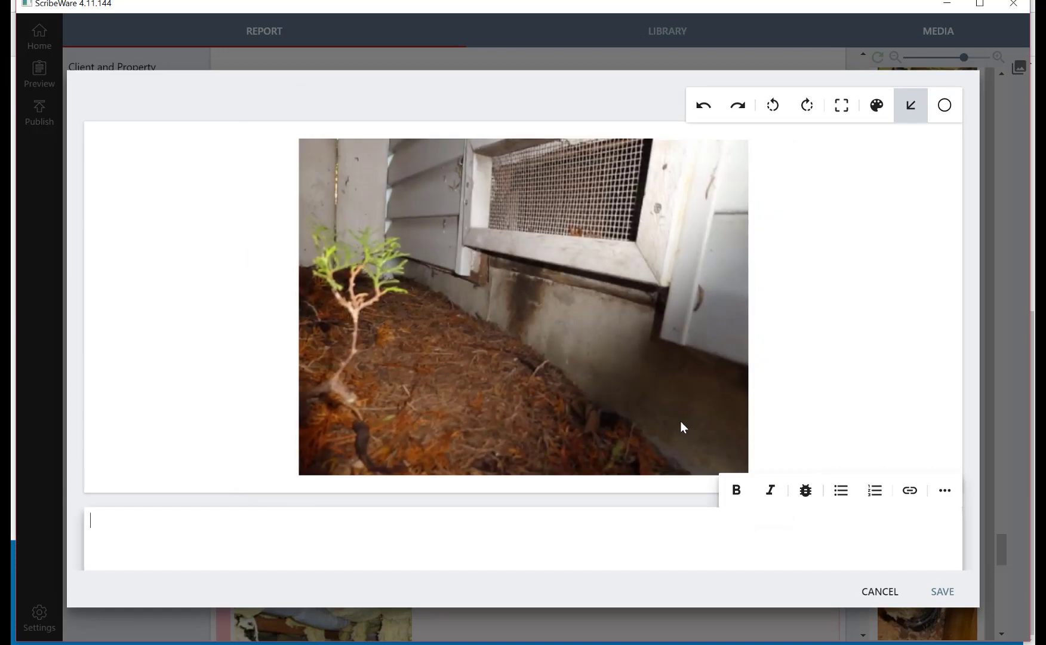
{"action": "left_click", "coordinate": [945, 106]}
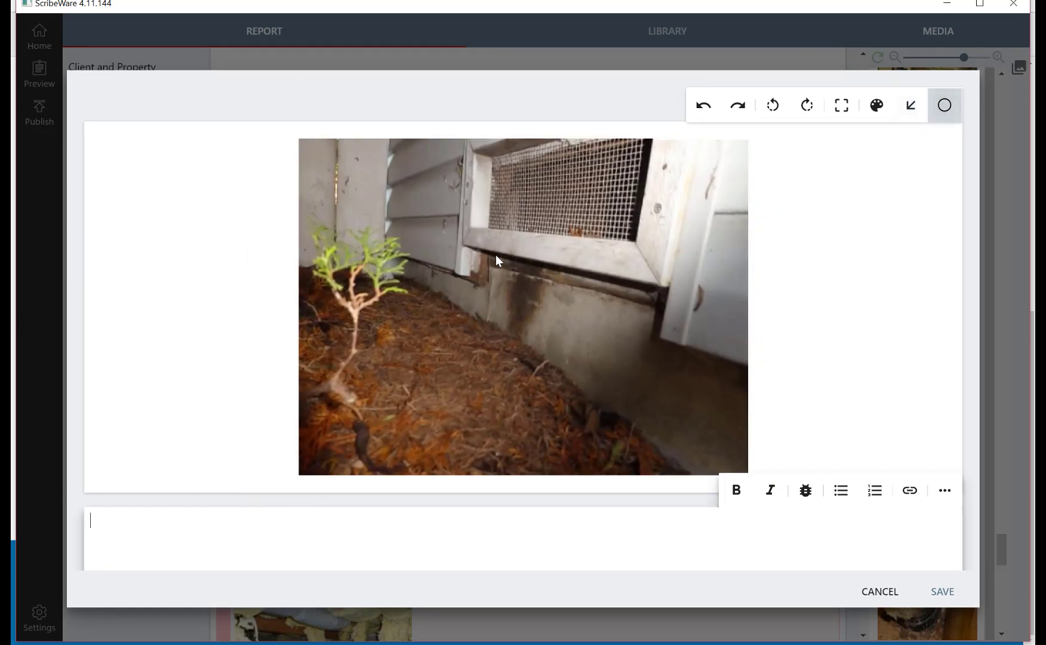
{"action": "left_click_drag", "start_coordinate": [521, 298], "coordinate": [544, 347]}
{"action": "left_click", "coordinate": [877, 108]}
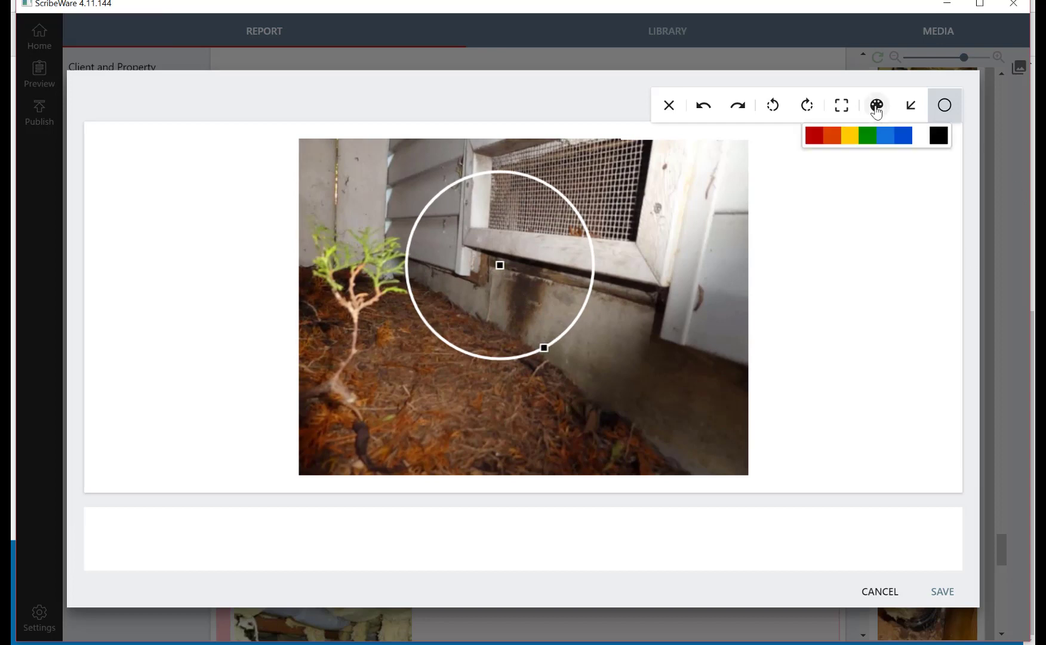
{"action": "left_click", "coordinate": [907, 136]}
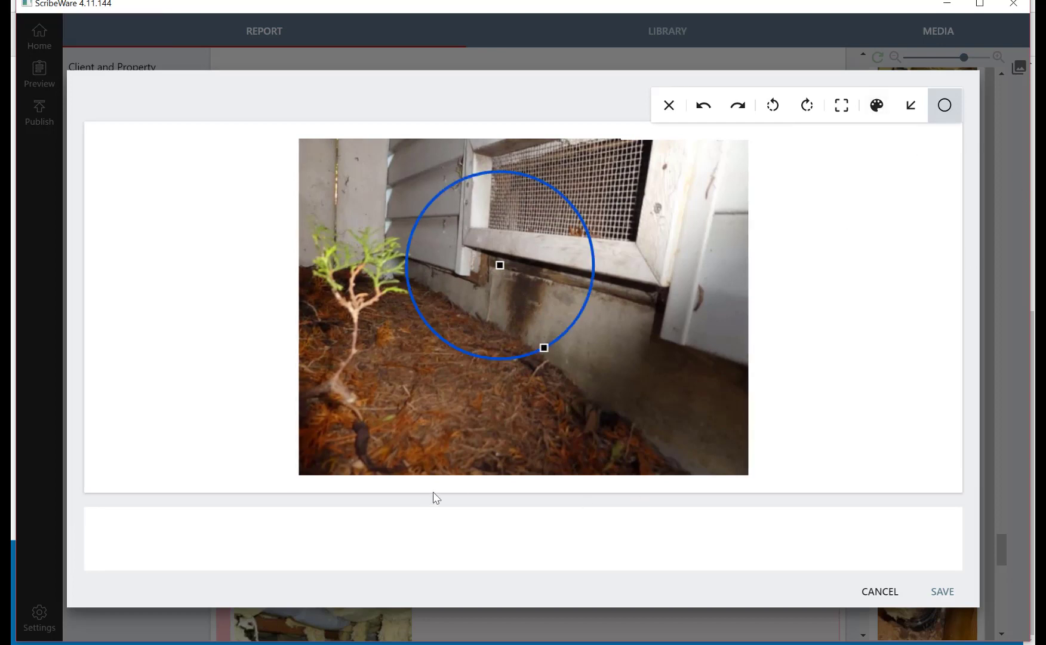
Caption the circled vent photo "Rodent entry point at south side" and save the photo edits.
{"action": "left_click", "coordinate": [433, 517]}
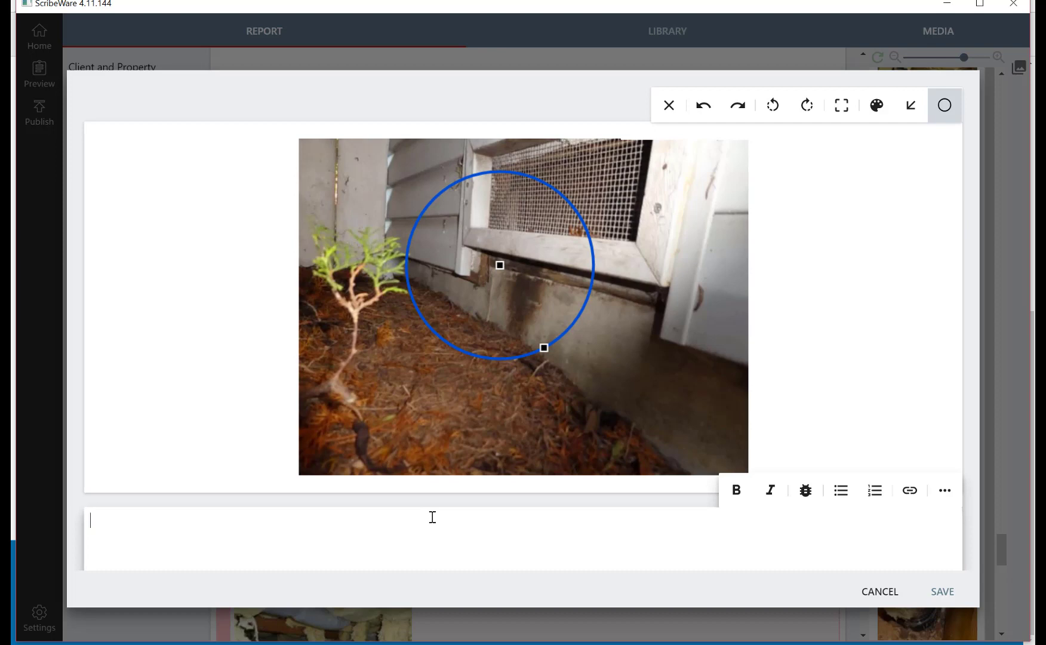
{"action": "type", "text": "Rodent entry point at south side"}
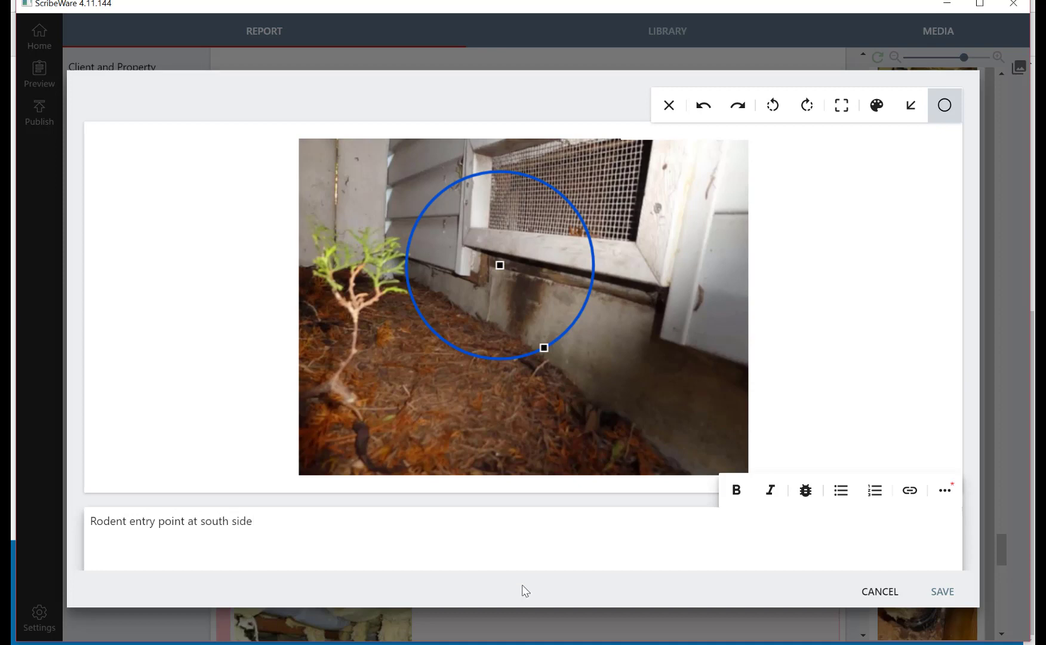
{"action": "left_click", "coordinate": [945, 599]}
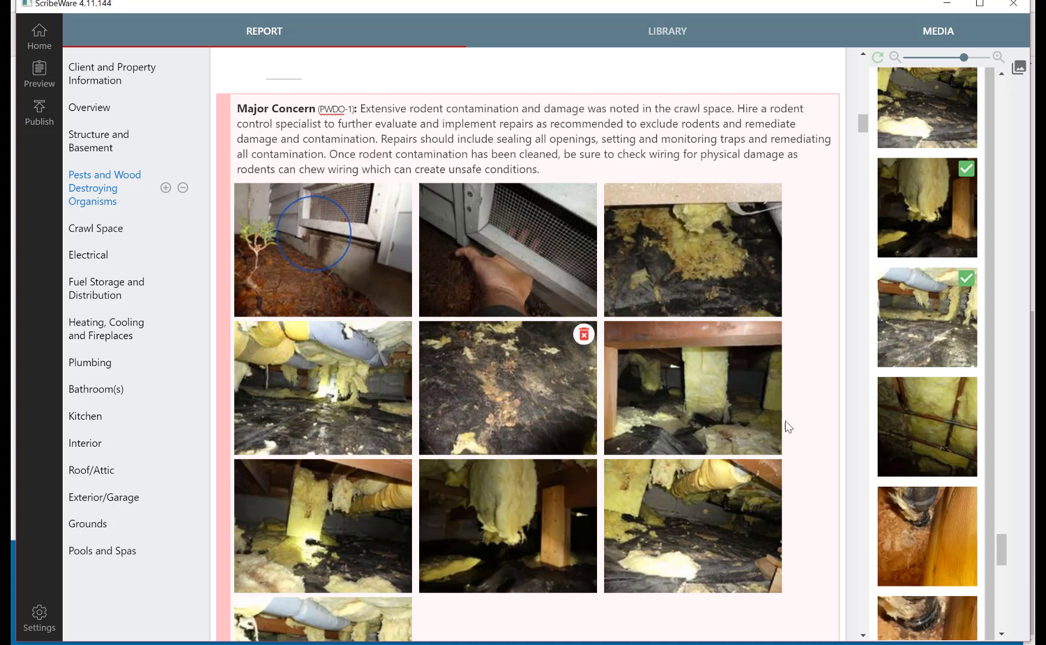
{"action": "scroll", "coordinate": [863, 131], "scroll_direction": "down", "scroll_amount": 3}
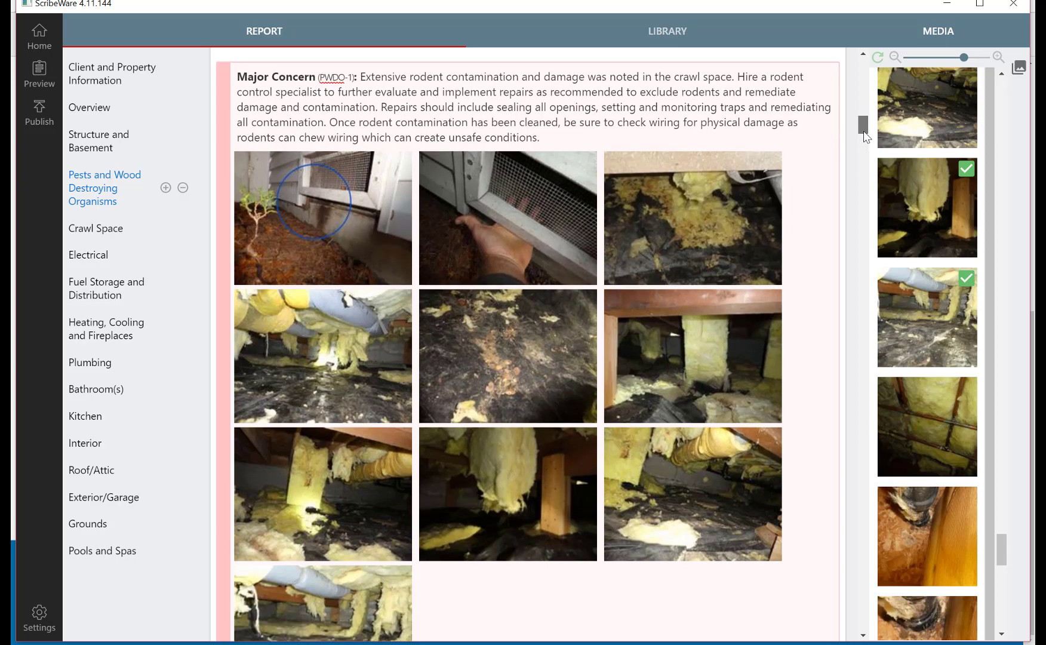
{"action": "scroll", "coordinate": [863, 131], "scroll_direction": "up", "scroll_amount": 4}
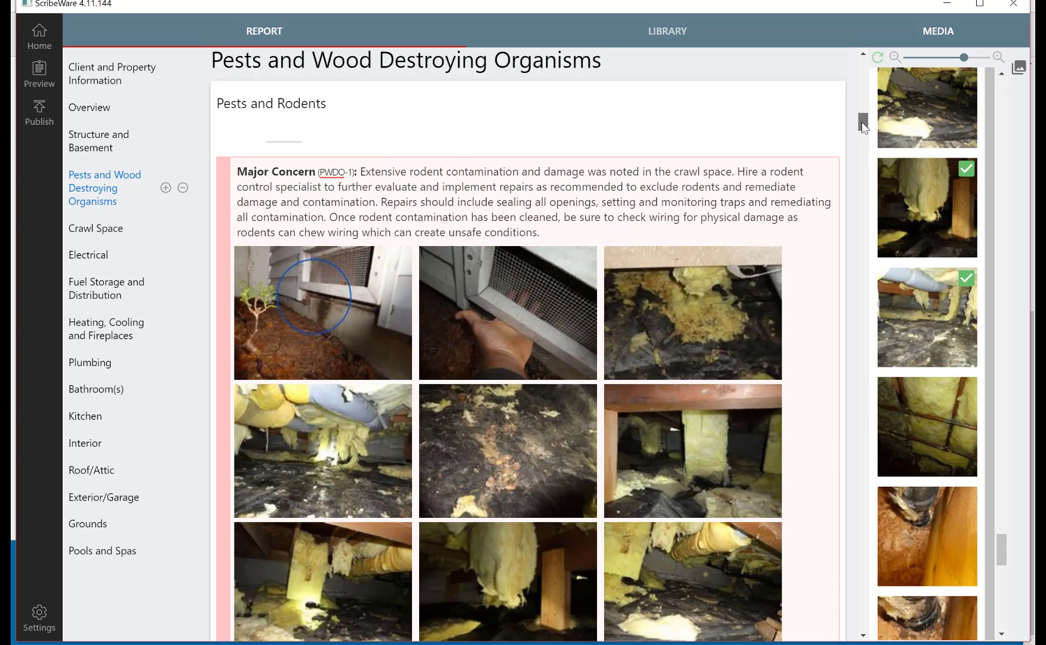
{"action": "scroll", "coordinate": [862, 122], "scroll_direction": "down", "scroll_amount": 2}
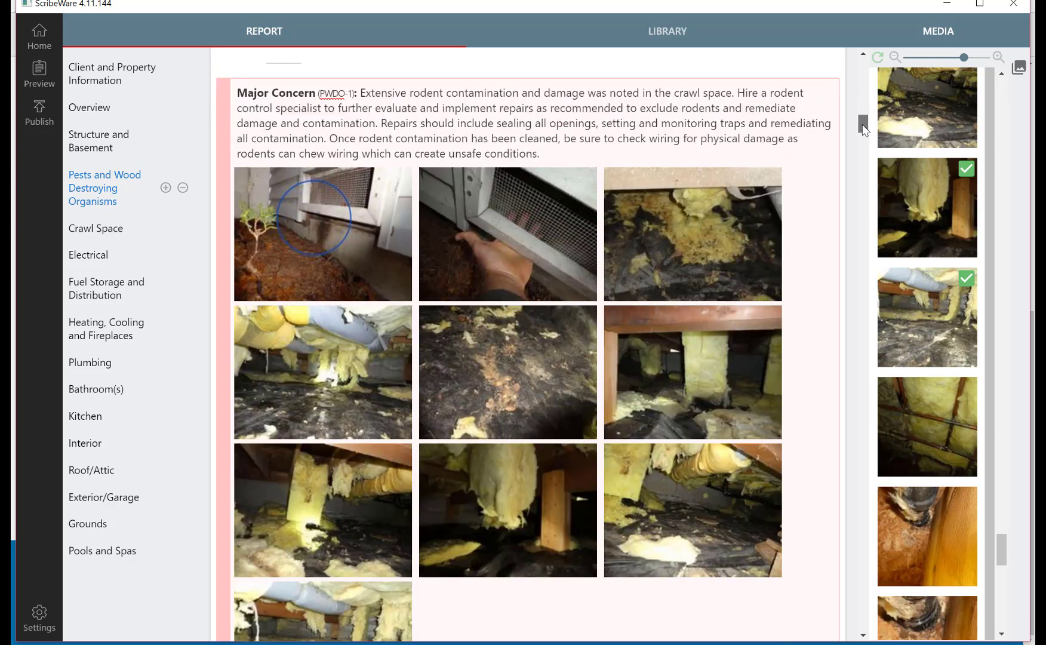
{"action": "scroll", "coordinate": [863, 130], "scroll_direction": "down", "scroll_amount": 1}
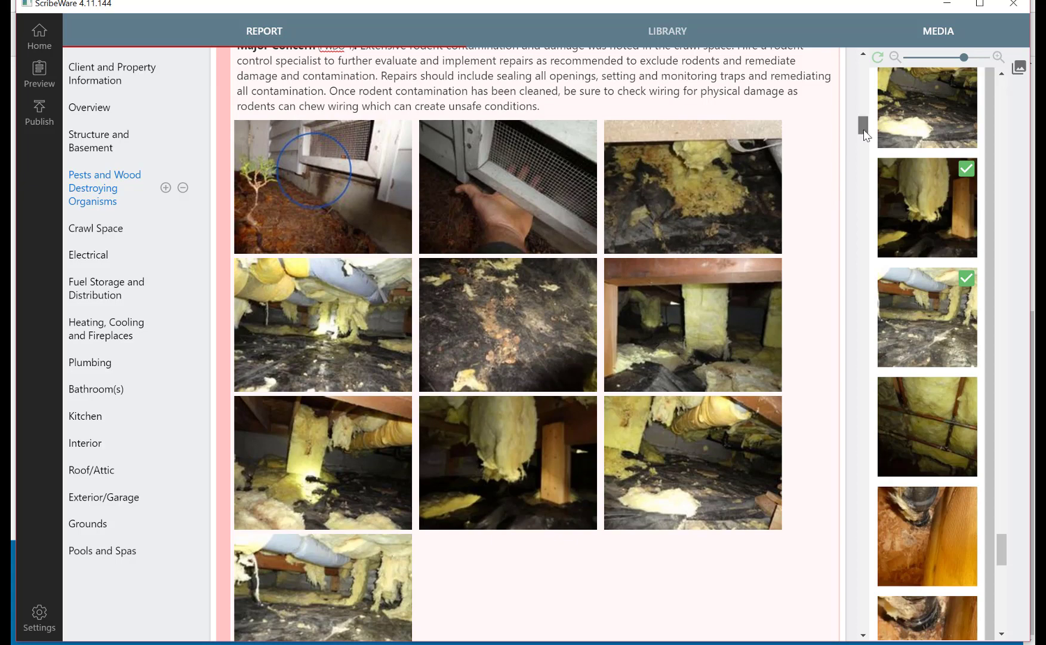
{"action": "scroll", "coordinate": [864, 131], "scroll_direction": "up", "scroll_amount": 1}
{"action": "scroll", "coordinate": [866, 132], "scroll_direction": "up", "scroll_amount": 1}
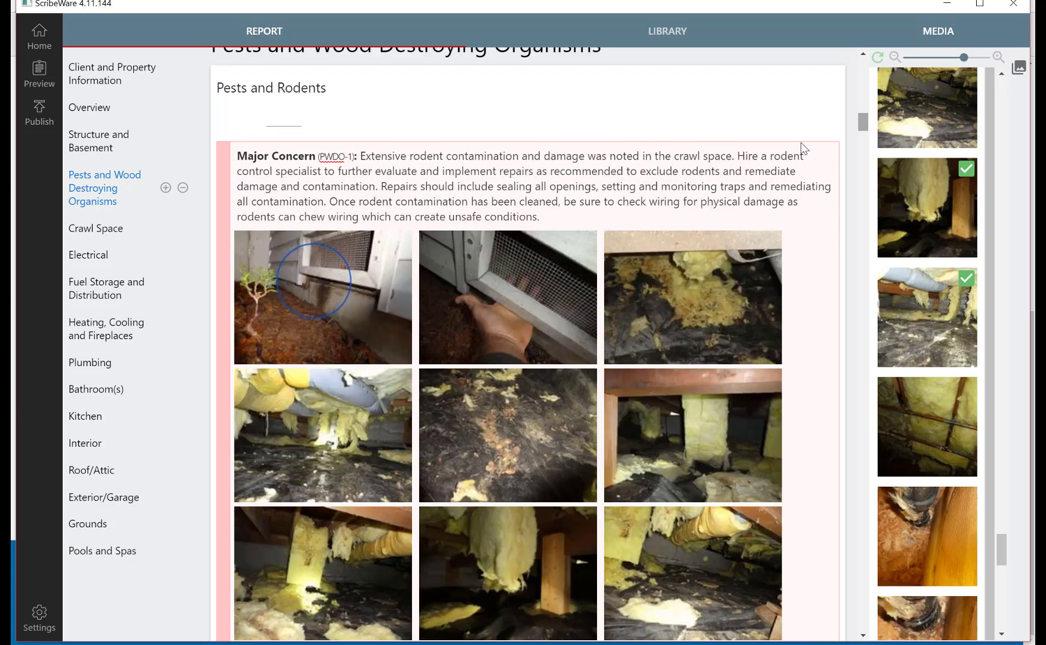
Flag the rodent observation as Pest or Wood Destroying Organism, and remove the flag again.
{"action": "left_click", "coordinate": [639, 165]}
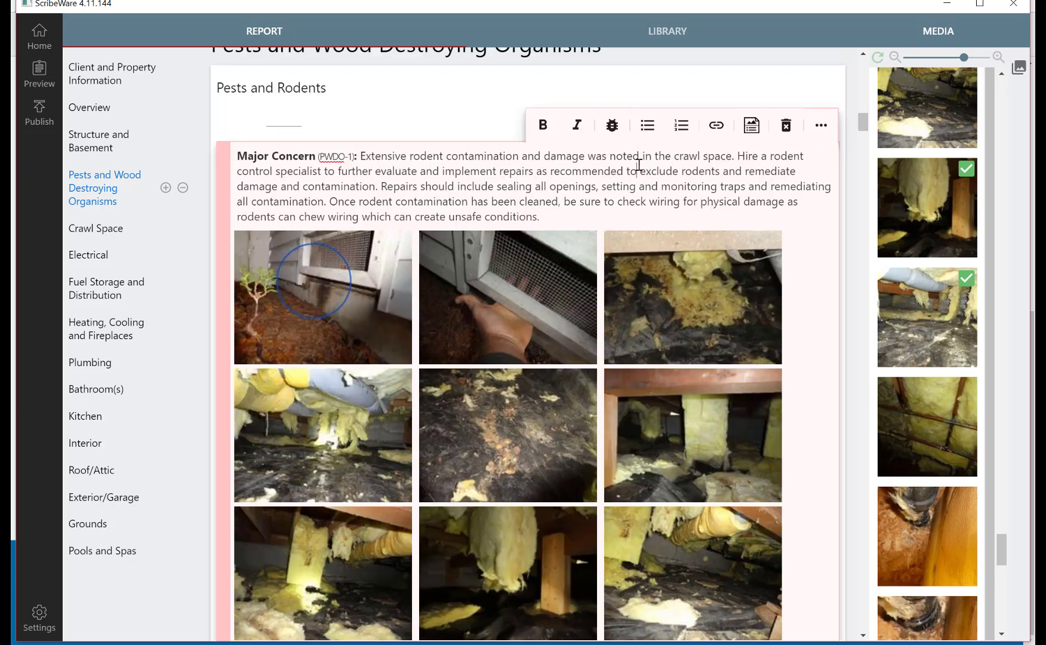
{"action": "left_click", "coordinate": [613, 126]}
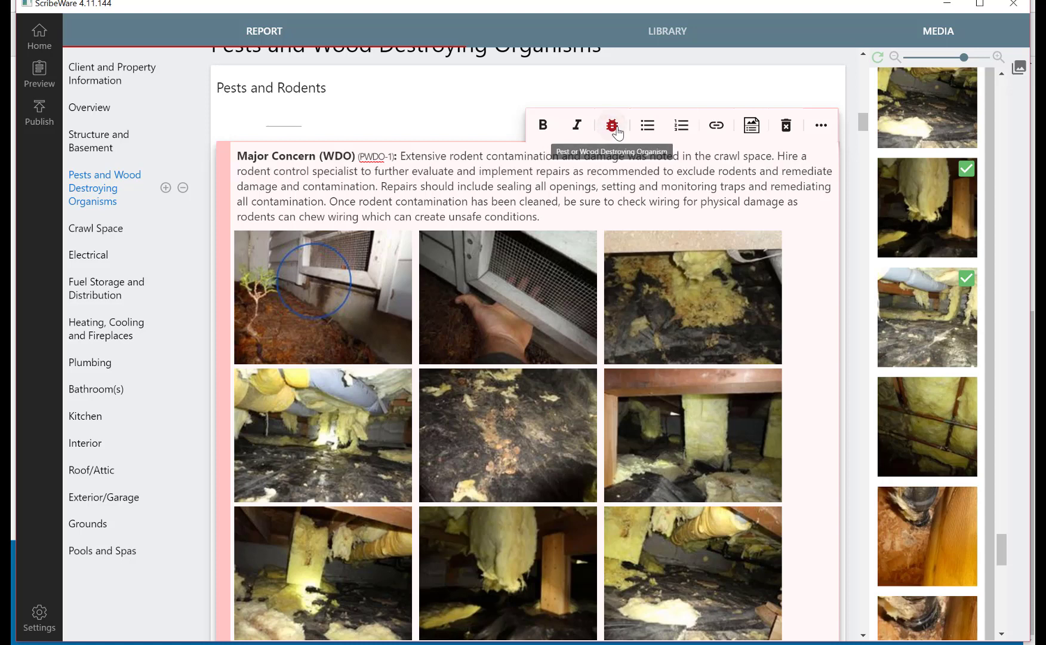
{"action": "left_click", "coordinate": [618, 131]}
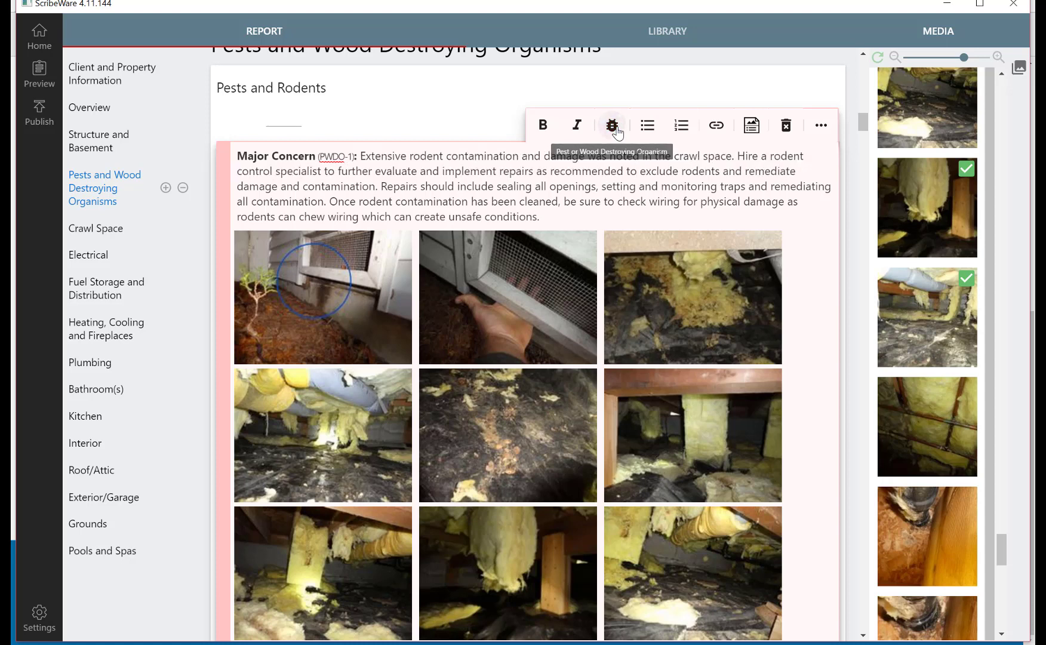
Try the Note category on the rodent observation and switch it back to Major Concern.
{"action": "left_click", "coordinate": [284, 159]}
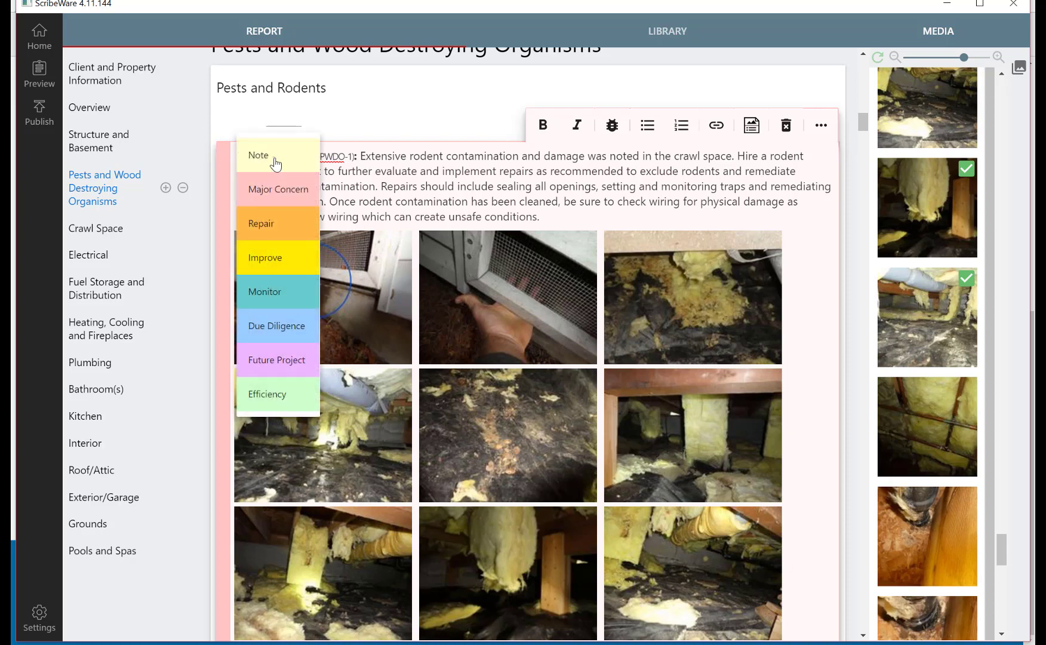
{"action": "left_click", "coordinate": [276, 161]}
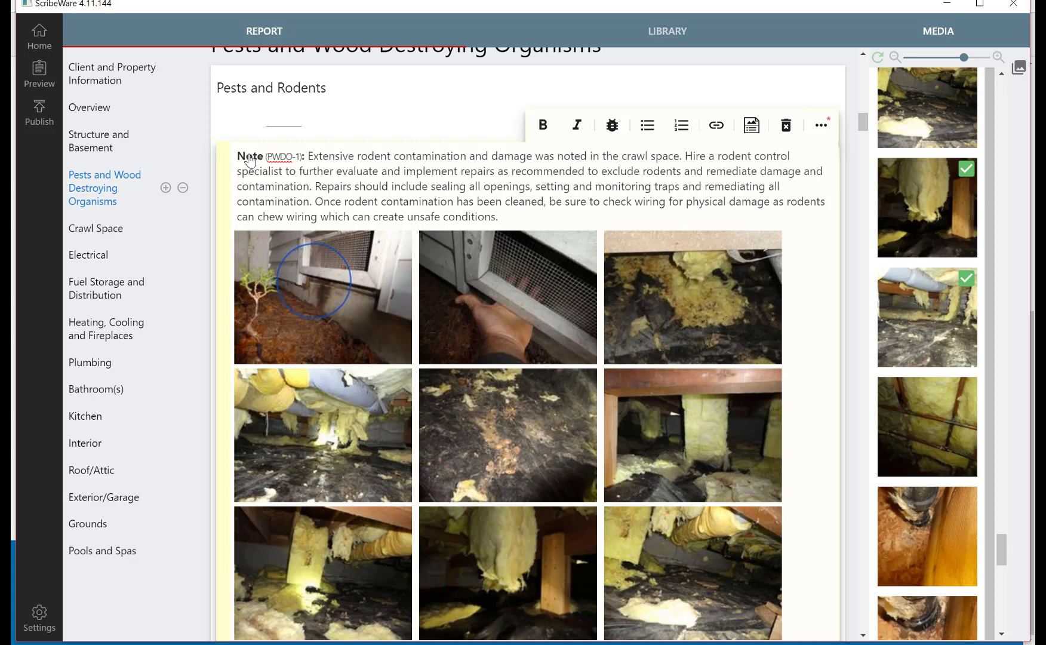
{"action": "left_click", "coordinate": [250, 158]}
{"action": "left_click", "coordinate": [260, 189]}
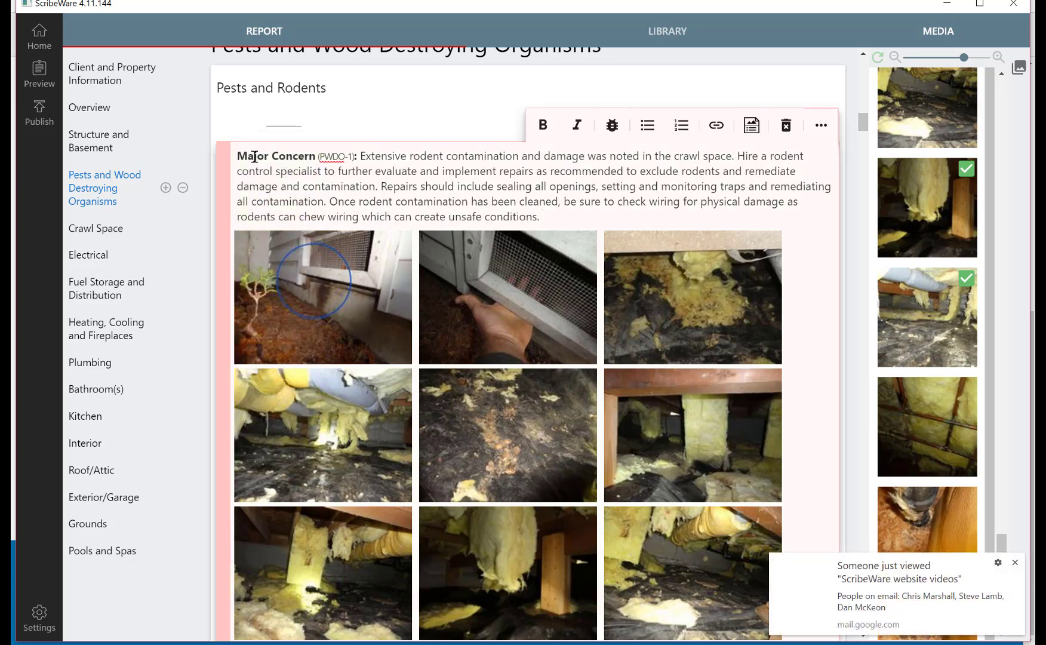
Set the rodent observation's category to Repair.
{"action": "left_click", "coordinate": [255, 157]}
{"action": "left_click", "coordinate": [258, 223]}
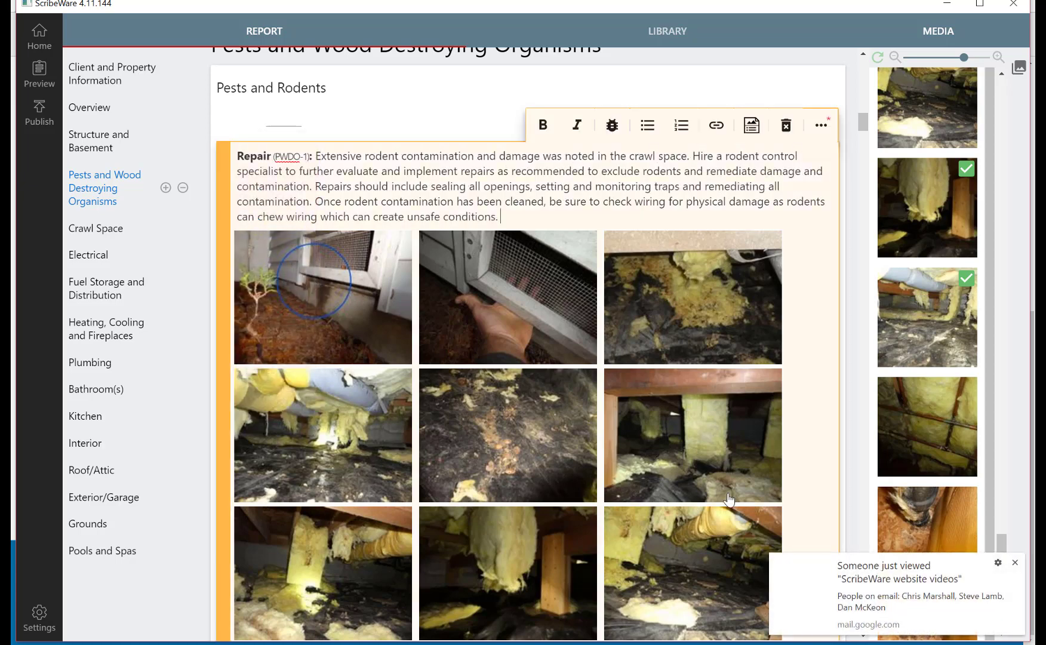
Dismiss the two e-mail notifications covering the report's photo area.
{"action": "left_click", "coordinate": [1015, 563]}
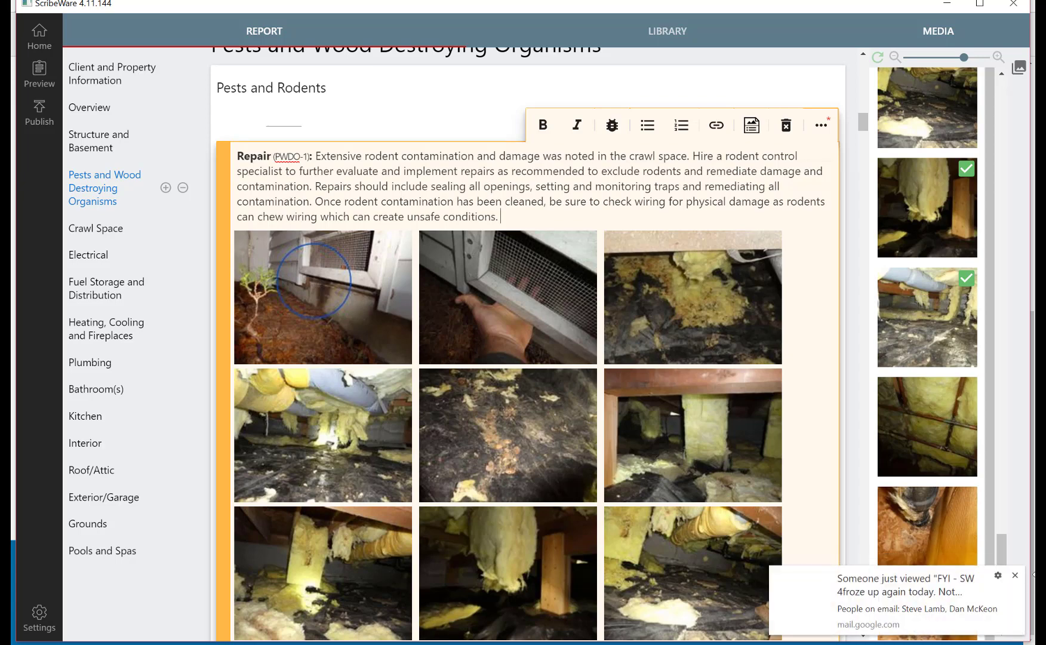
{"action": "left_click", "coordinate": [1015, 575]}
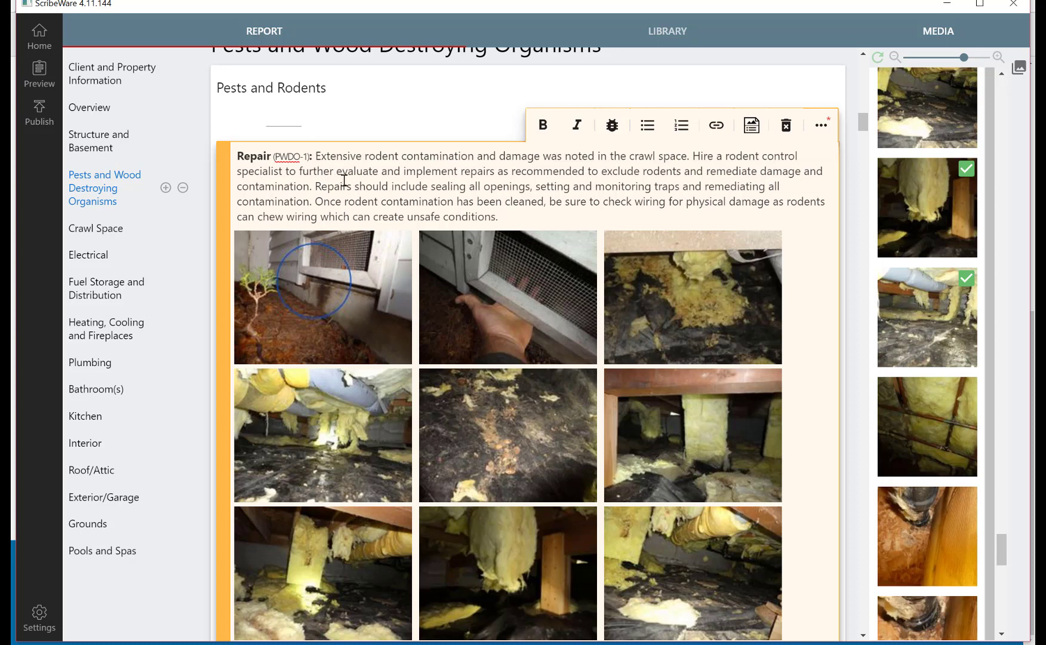
Try the Major Concern category on the rodent observation, switch it back to Repair, and view the observation's library options.
{"action": "left_click", "coordinate": [247, 158]}
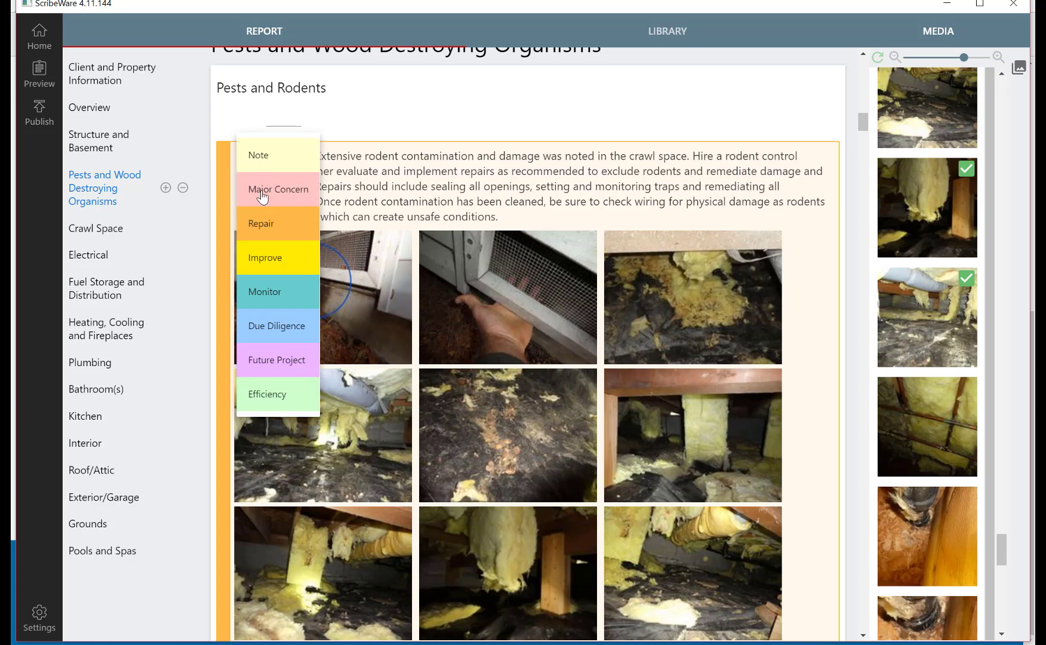
{"action": "left_click", "coordinate": [259, 190]}
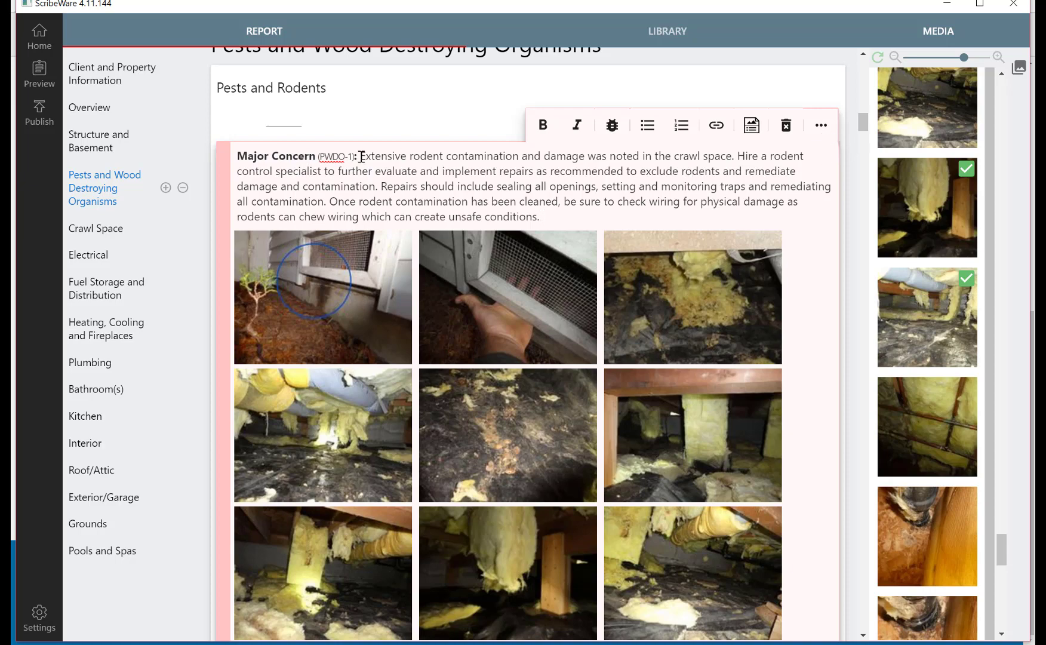
{"action": "left_click", "coordinate": [287, 159]}
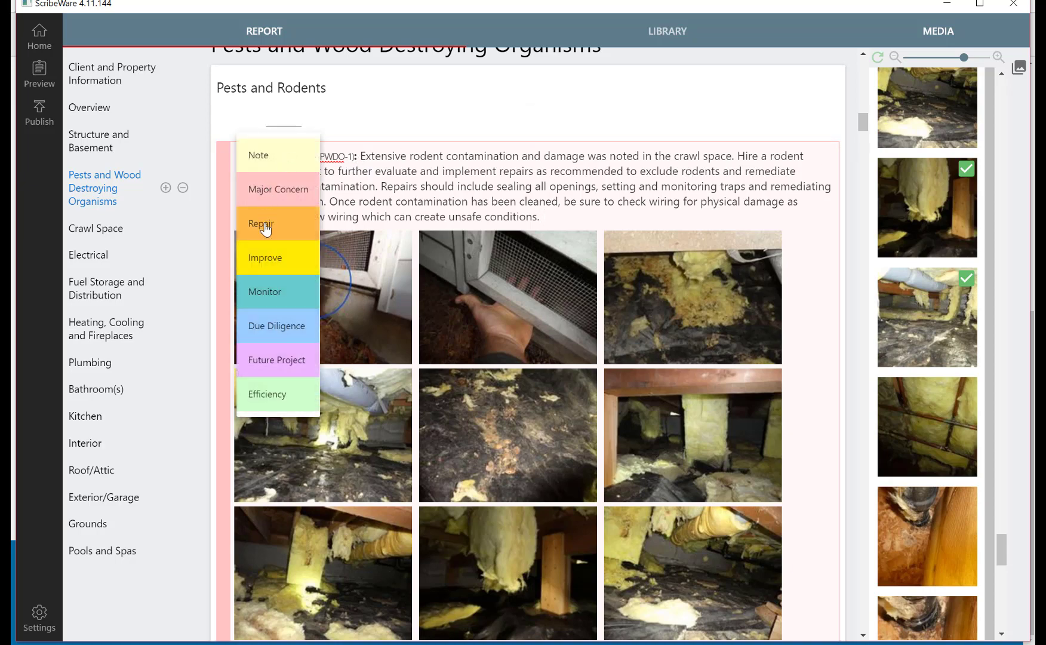
{"action": "left_click", "coordinate": [267, 222]}
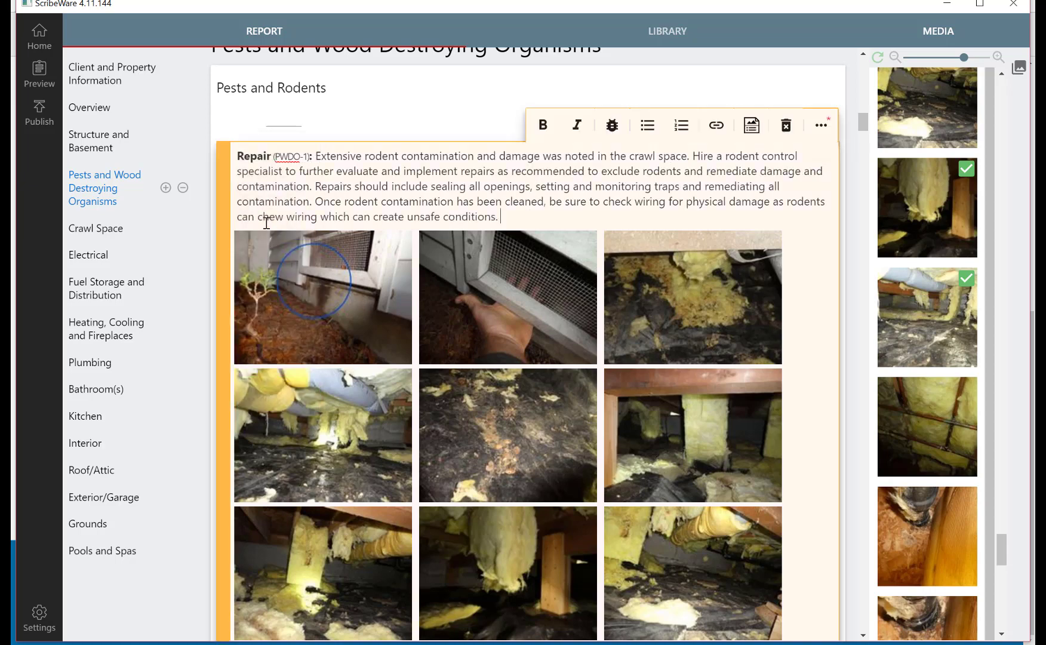
{"action": "left_click", "coordinate": [821, 127]}
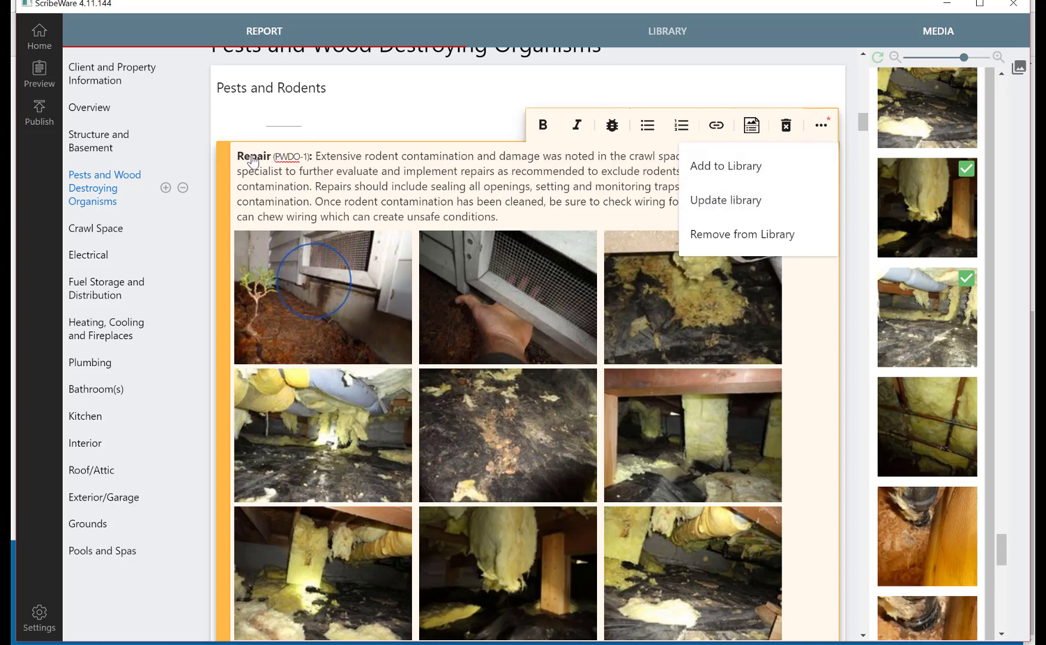
{"action": "left_click", "coordinate": [451, 186]}
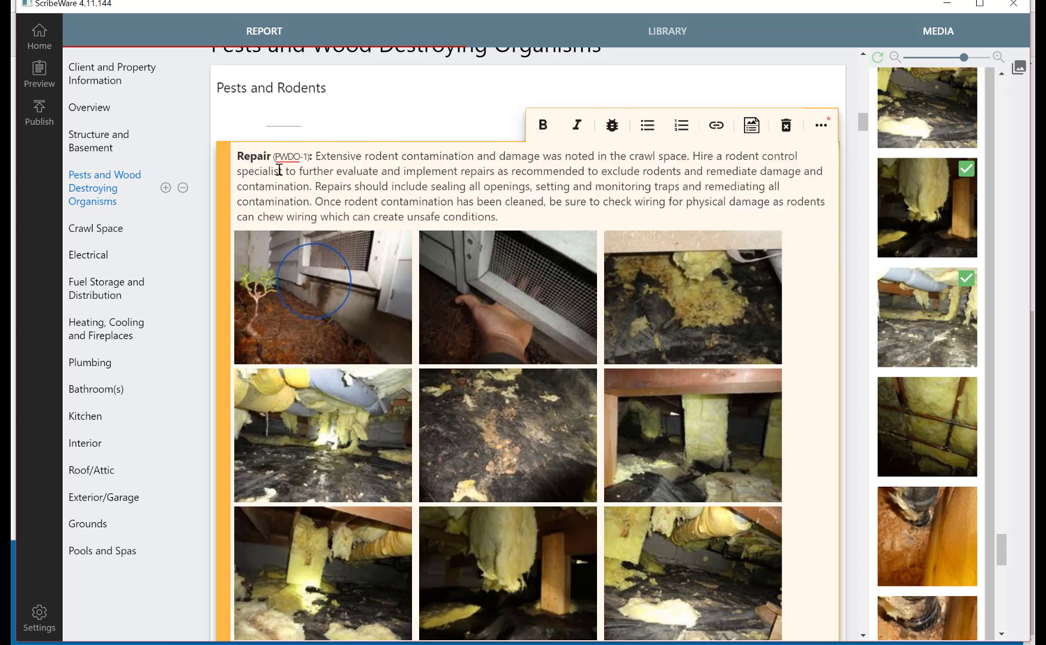
Set the rodent observation's category to Major Concern and return to its text.
{"action": "left_click", "coordinate": [262, 158]}
{"action": "left_click", "coordinate": [263, 184]}
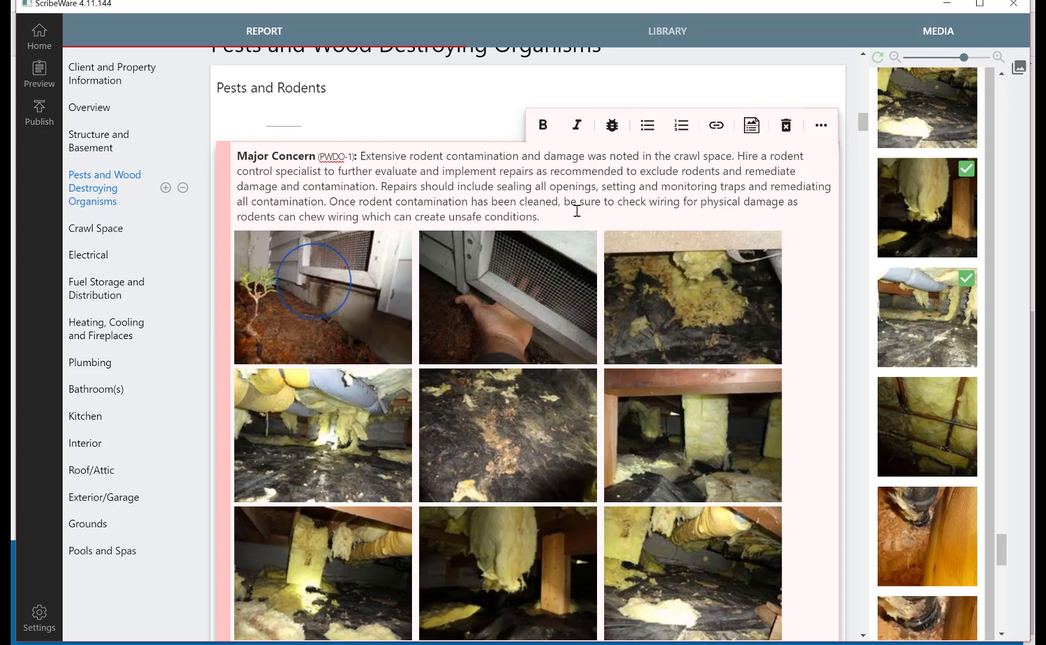
{"action": "left_click", "coordinate": [577, 212]}
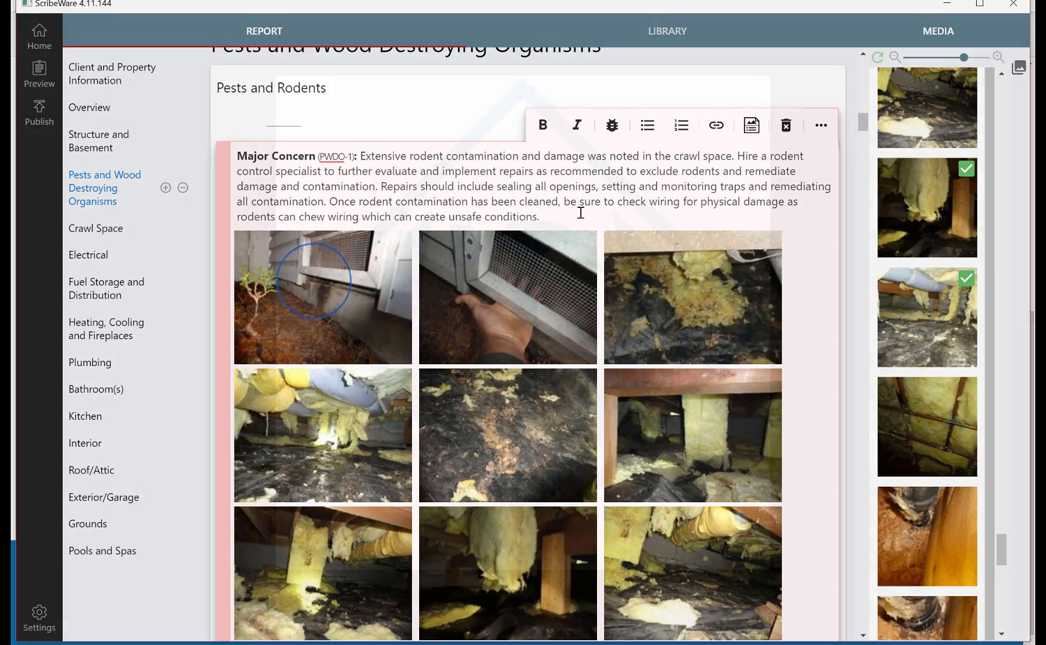